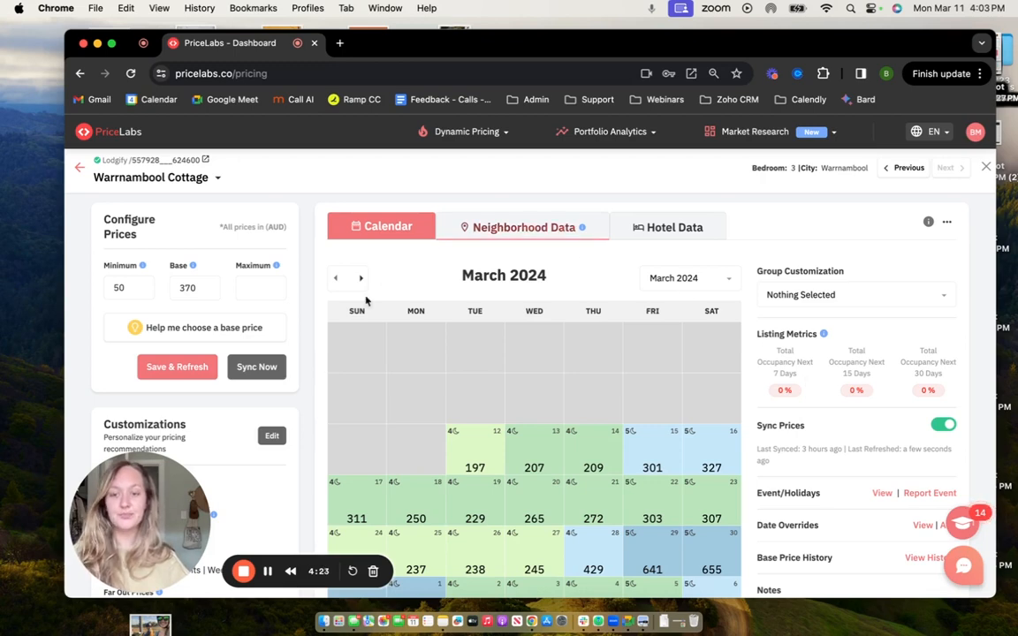
Open the General customizations of the Warrnambool Cottage listing and look over the Occupancy Based Adjustments option.
scroll(318, 425, "down", 2)
scroll(319, 427, "down", 5)
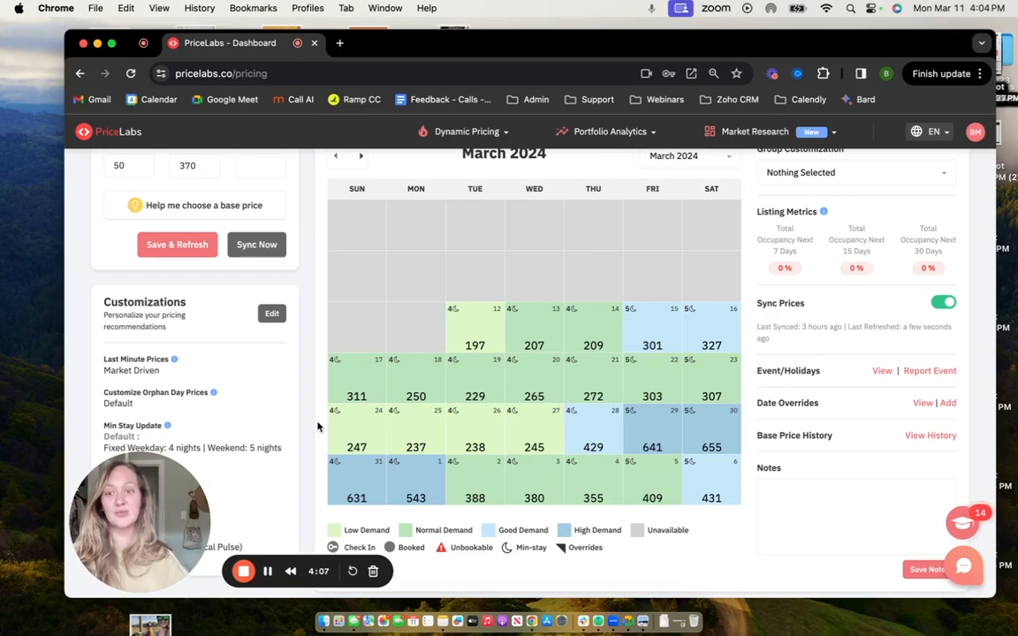
scroll(279, 330, "up", 1)
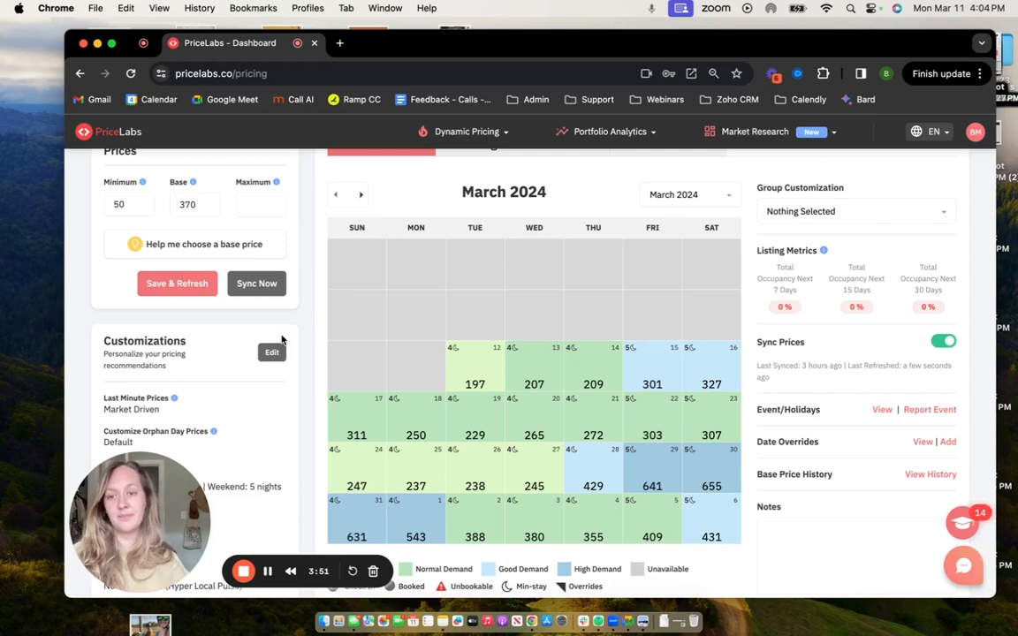
left_click(272, 353)
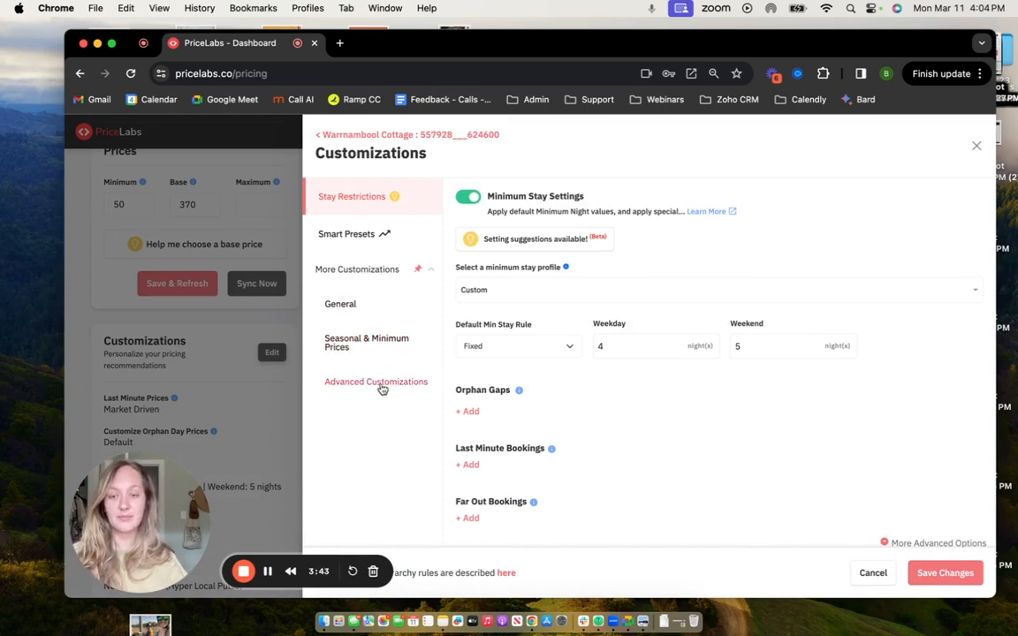
left_click(341, 311)
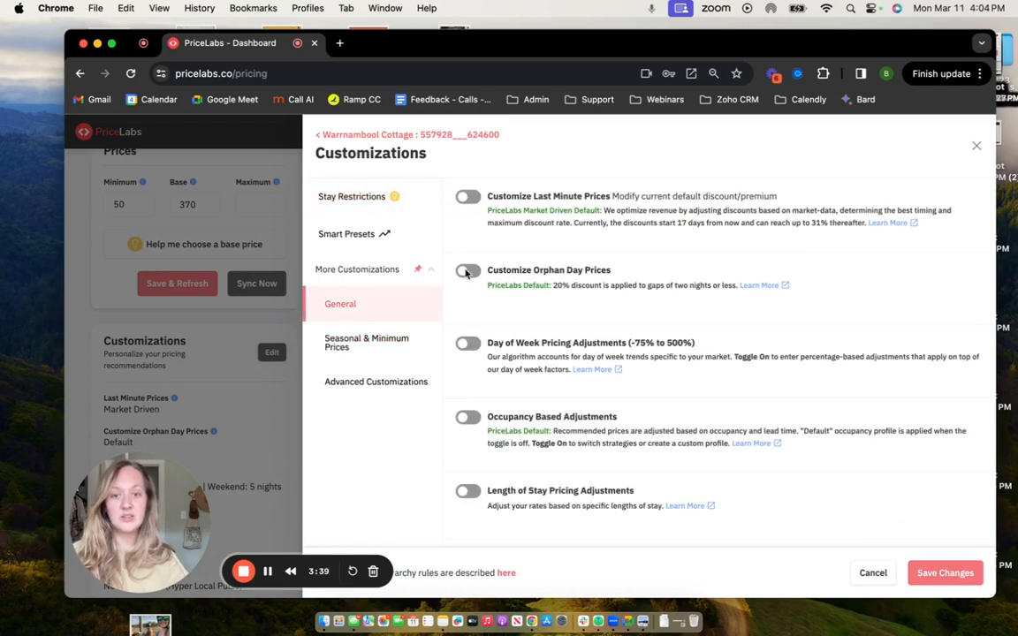
left_click_drag(486, 419, 624, 419)
left_click(611, 448)
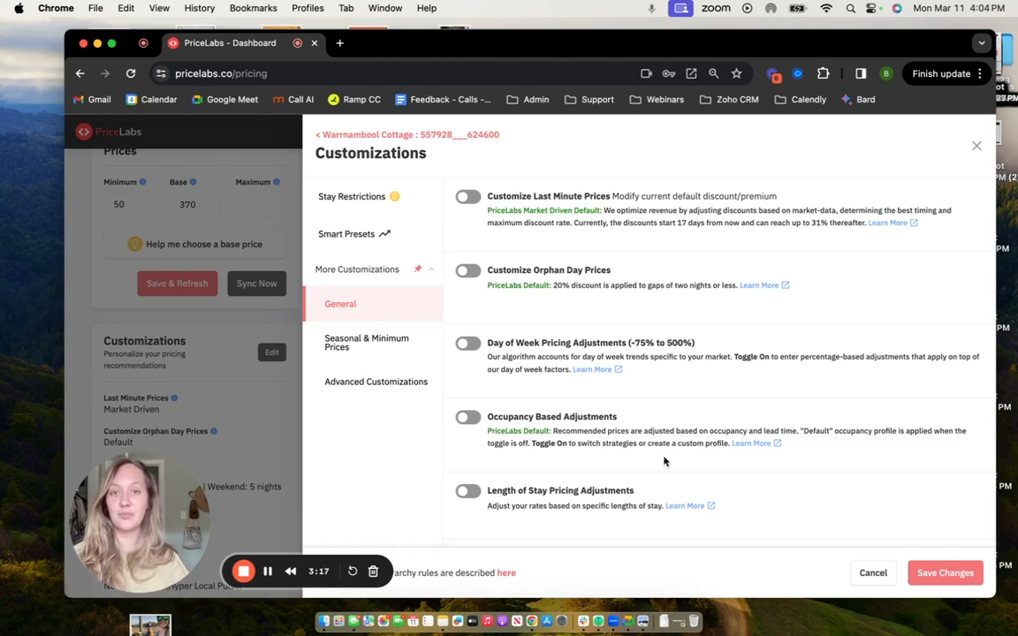
Enable Occupancy Based Adjustments and open its default profile for editing.
left_click(463, 420)
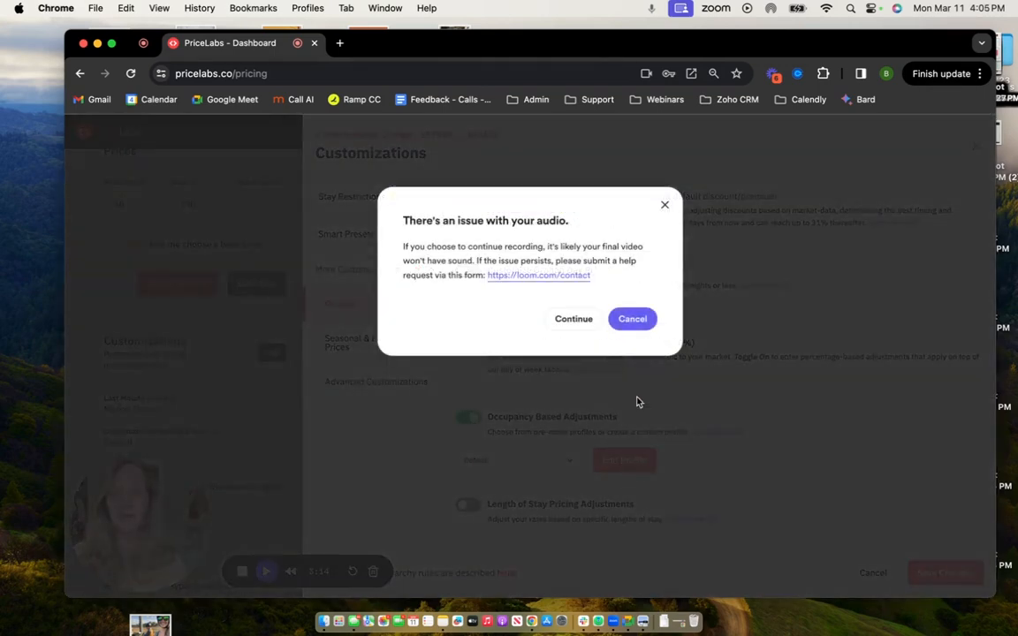
left_click(570, 320)
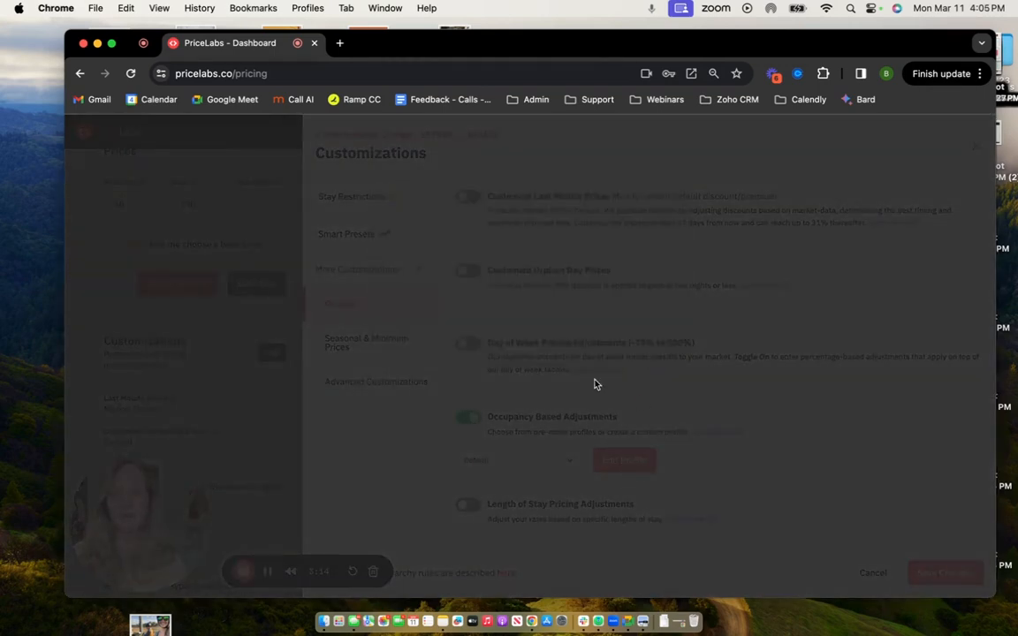
left_click(628, 461)
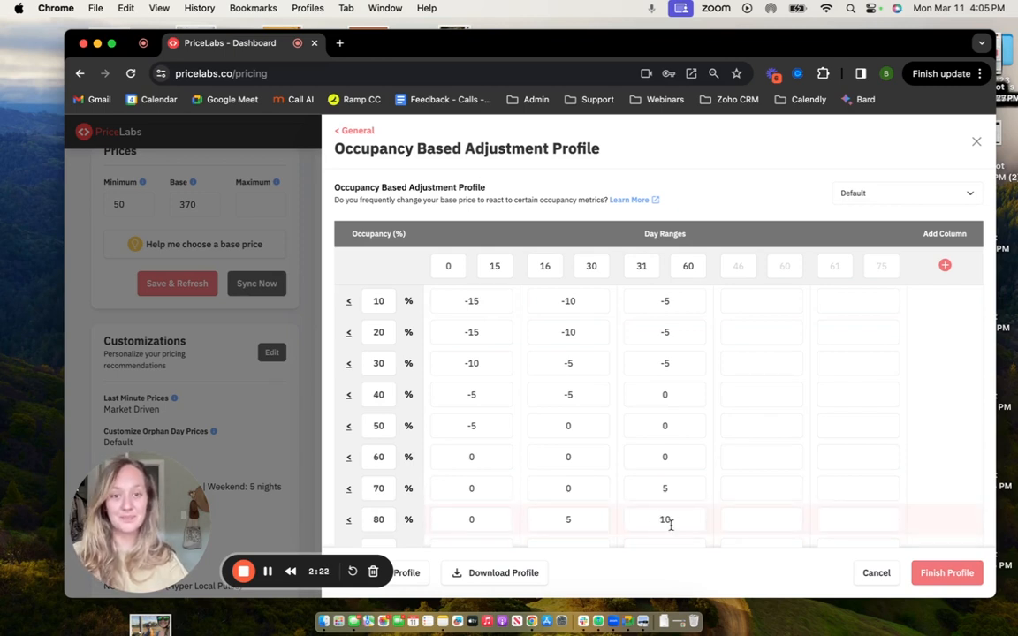
In the 0–15 day range, set the adjustment to -20 for 10% occupancy and -30 for 20% occupancy.
left_click(482, 301)
key("BackSpace")
key("BackSpace")
key("BackSpace")
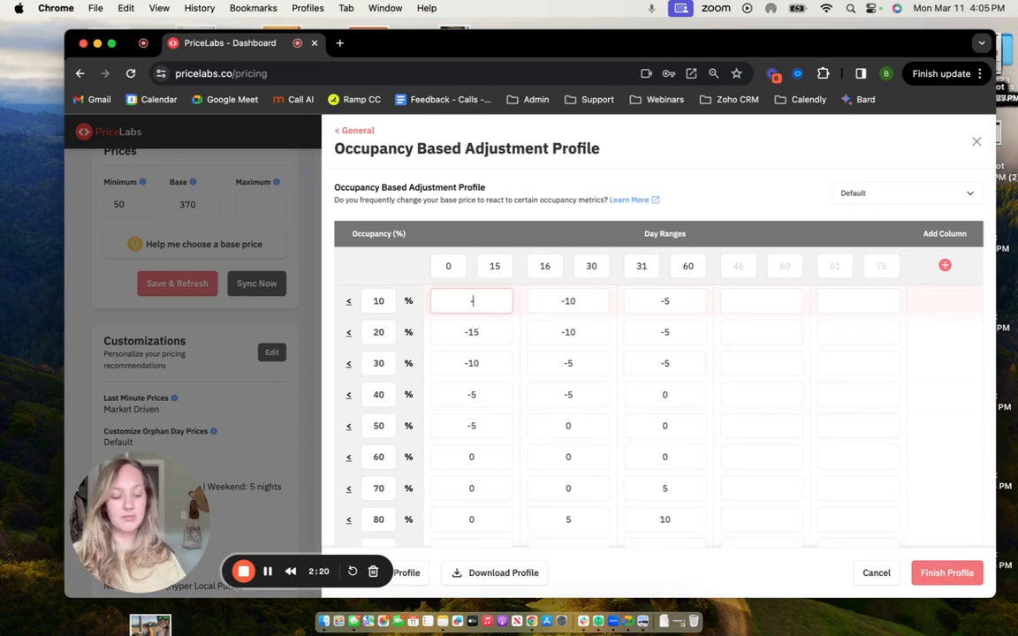
type("-20")
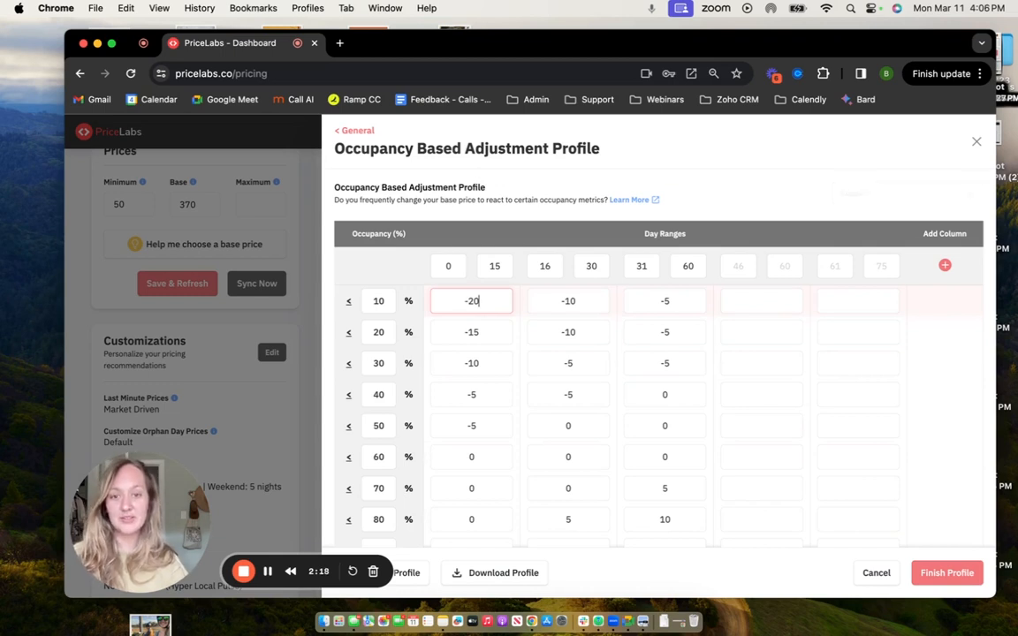
left_click(486, 331)
key("BackSpace")
key("BackSpace")
key("BackSpace")
type("-30")
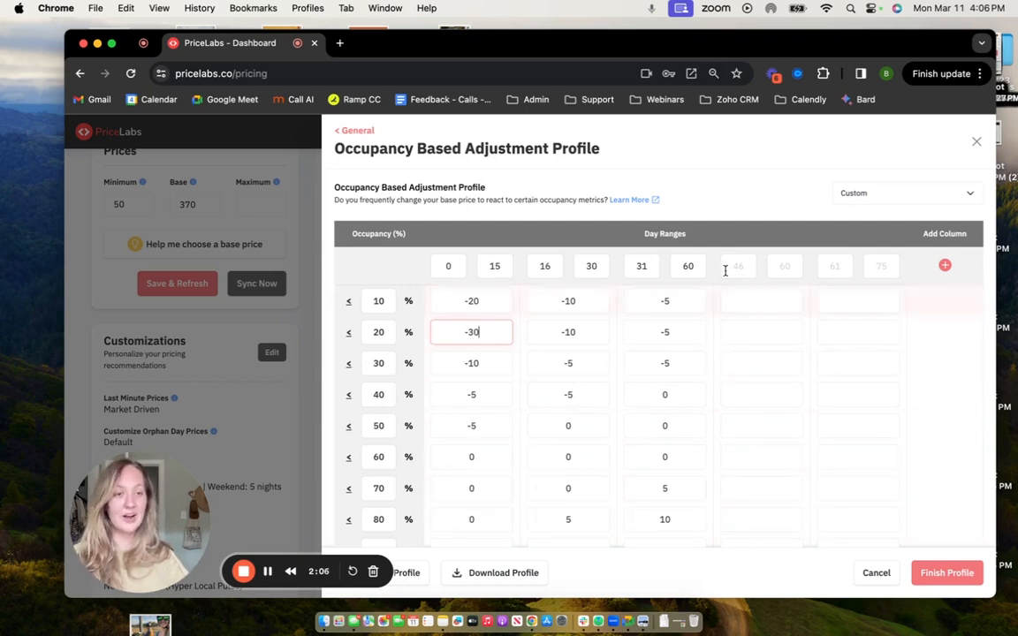
Switch the occupancy adjustment profile to Super Aggressive Discounting and review its table.
left_click(854, 196)
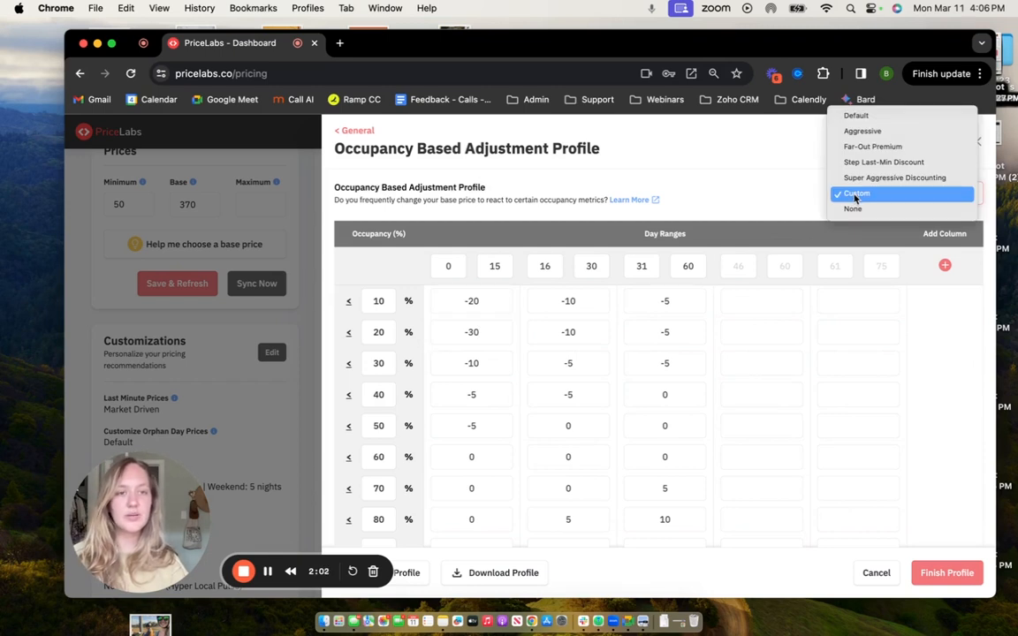
left_click(806, 194)
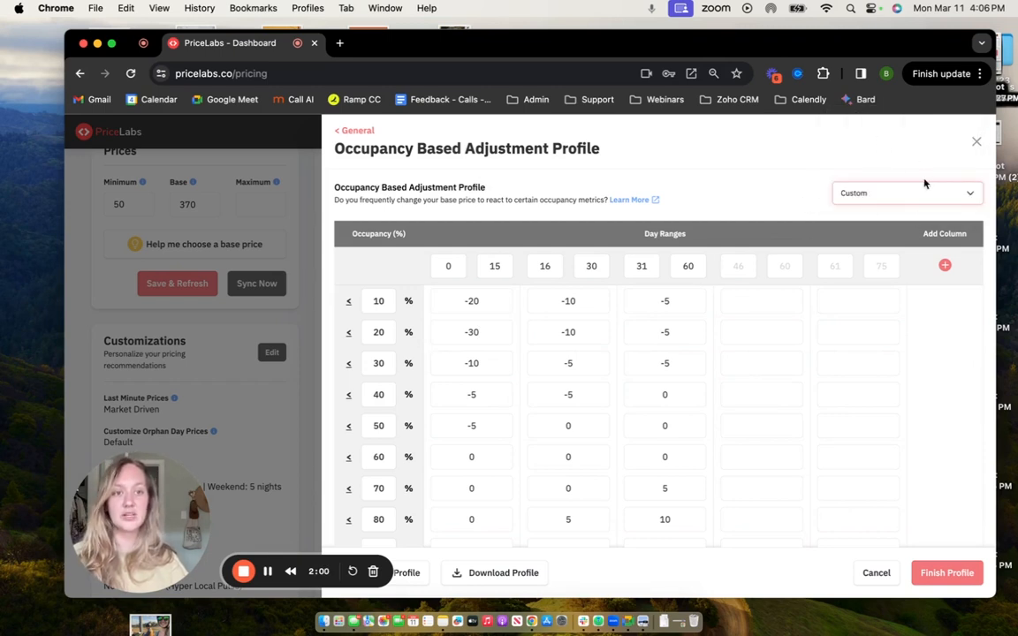
left_click(865, 200)
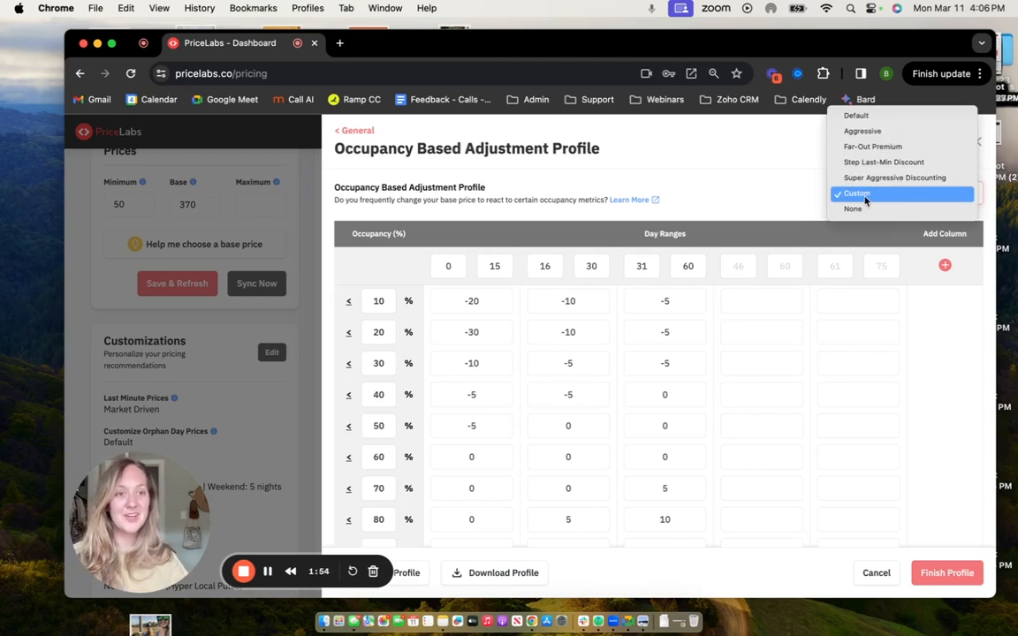
left_click(872, 178)
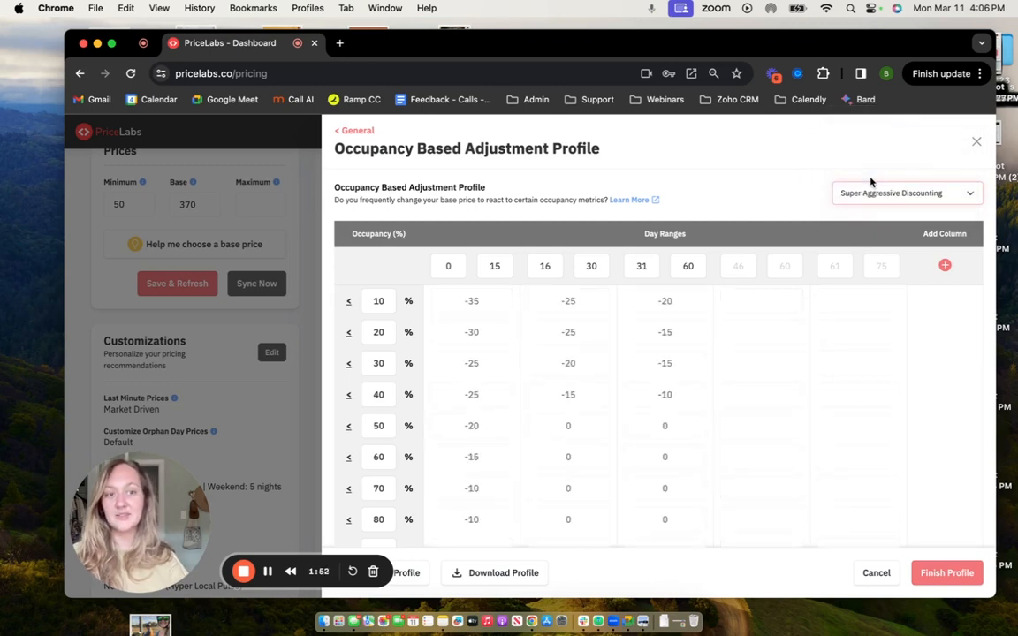
scroll(770, 214, "down", 2)
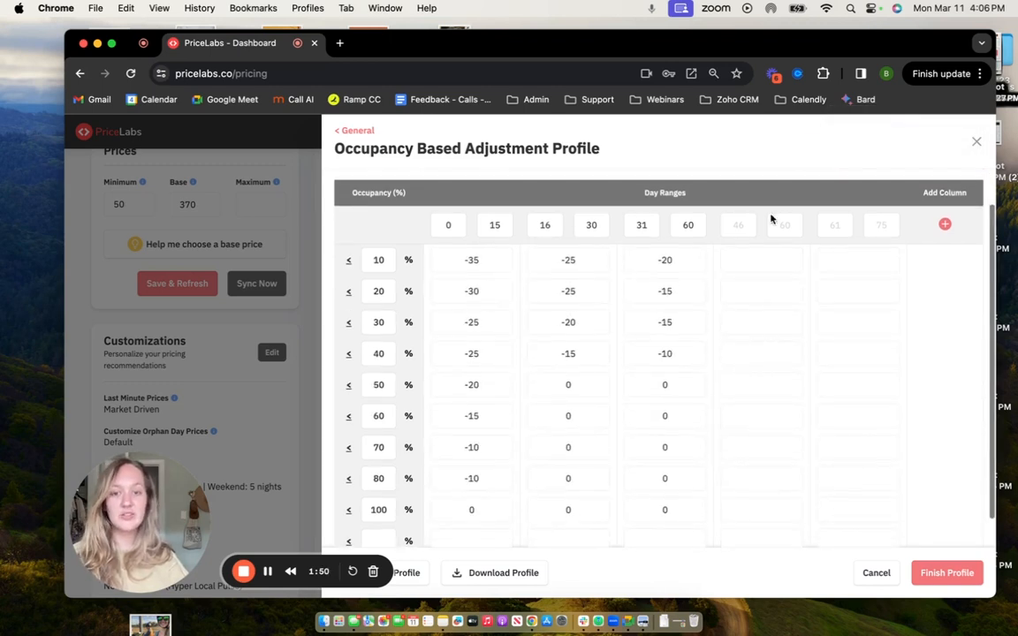
scroll(778, 206, "up", 1)
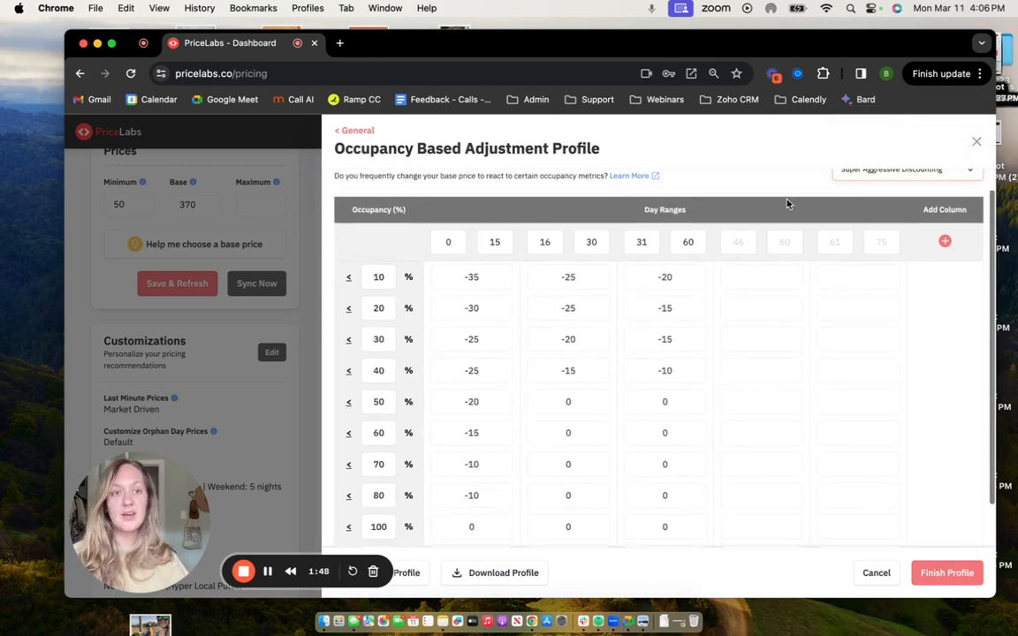
Change the occupancy adjustment profile to Aggressive.
scroll(788, 204, "up", 1)
left_click(866, 196)
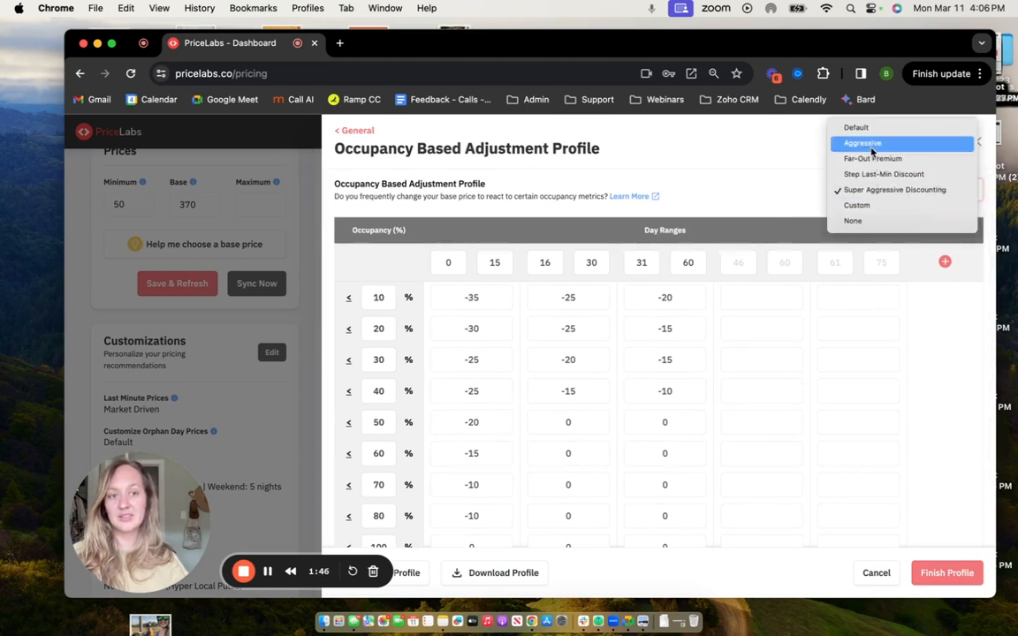
left_click(872, 152)
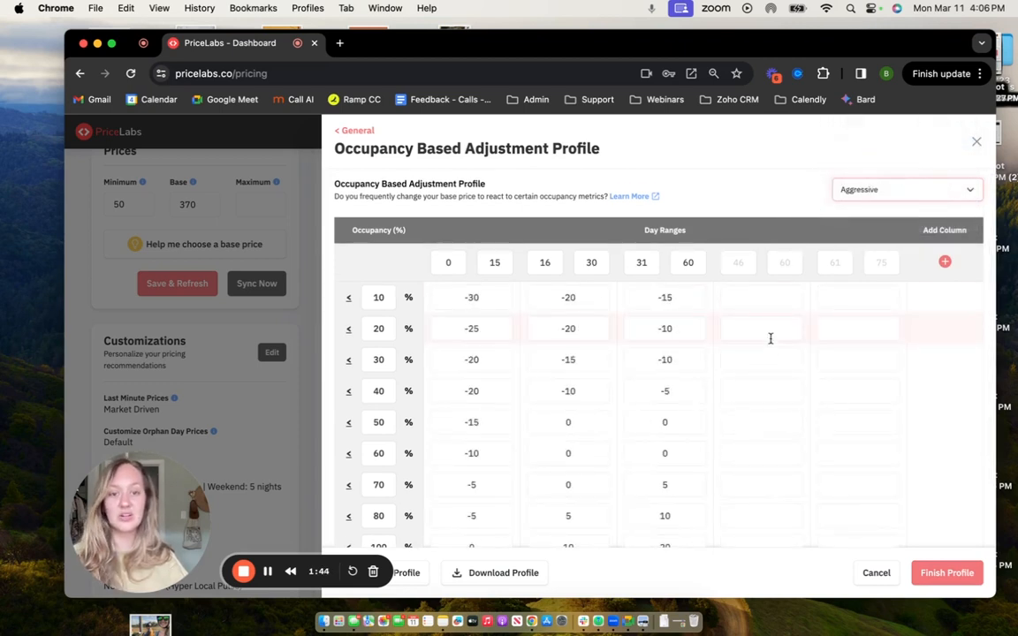
Clear the 31–60 day adjustments for the 70%, 80% and 100% occupancy rows.
scroll(770, 339, "down", 3)
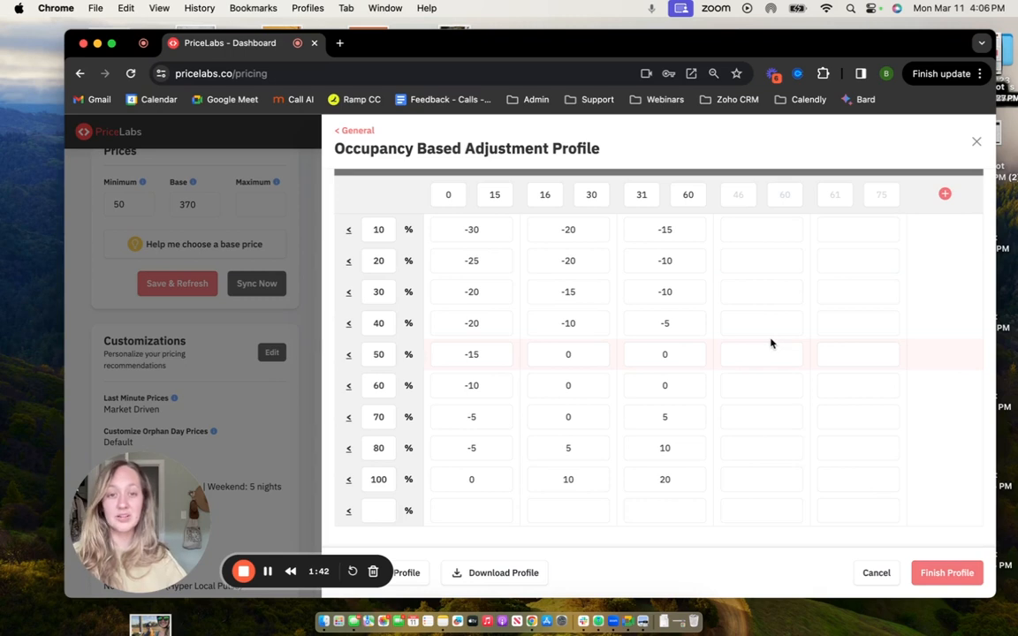
left_click(677, 449)
key("BackSpace")
key("BackSpace")
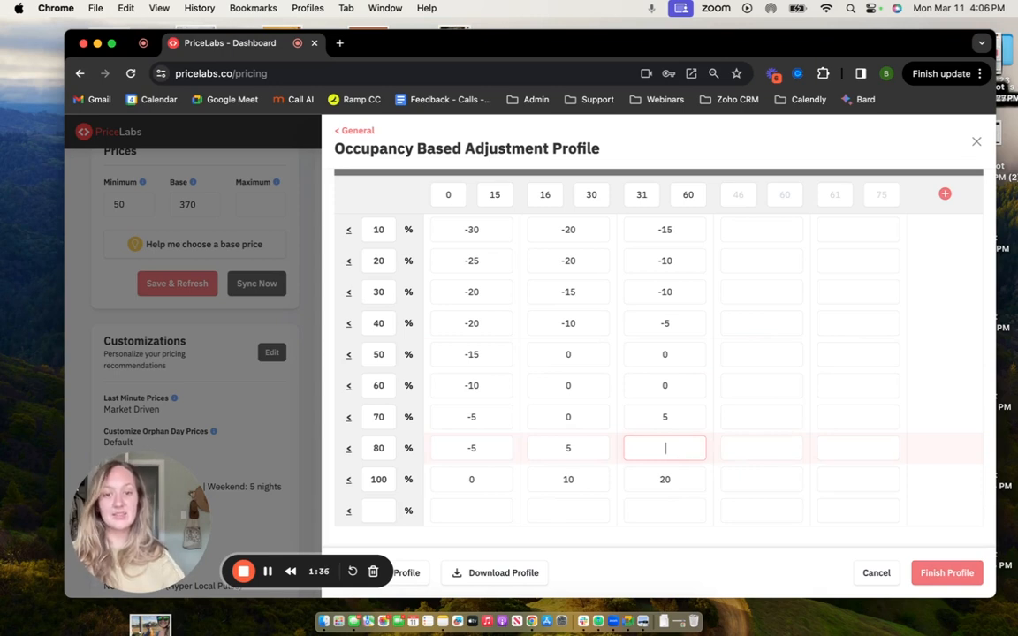
left_click(679, 481)
key("BackSpace")
key("BackSpace")
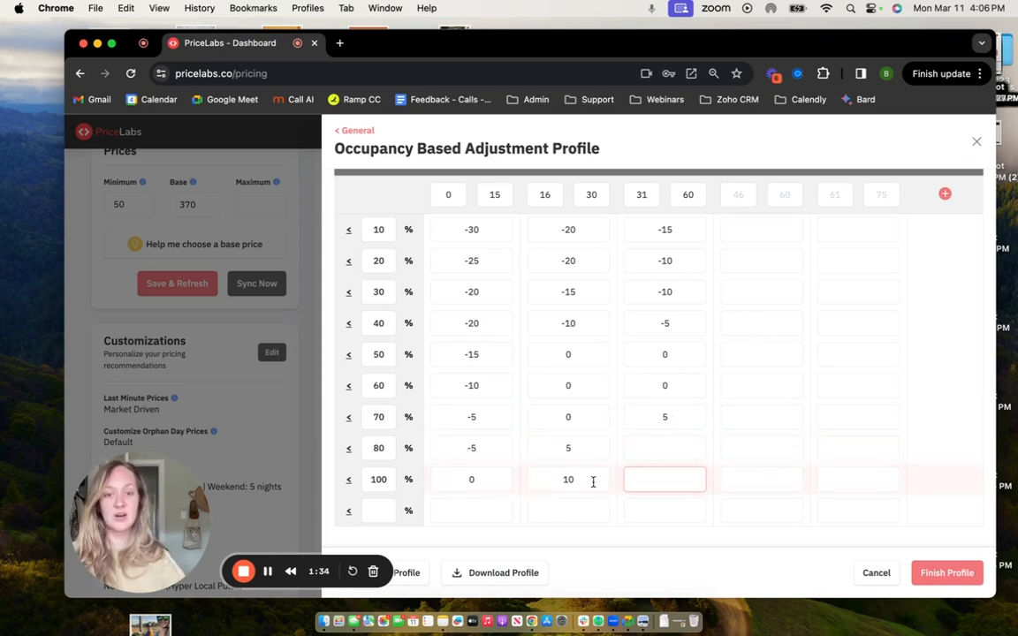
left_click(667, 415)
key("BackSpace")
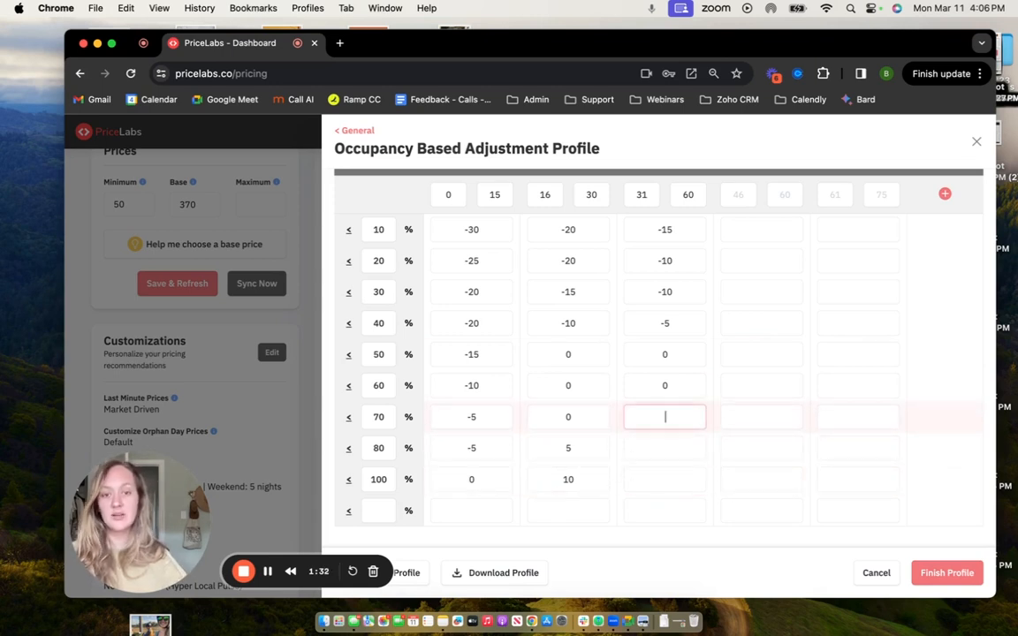
Replace the customized table with the Super Aggressive Discounting profile and examine its adjustments for every occupancy level.
scroll(667, 407, "up", 2)
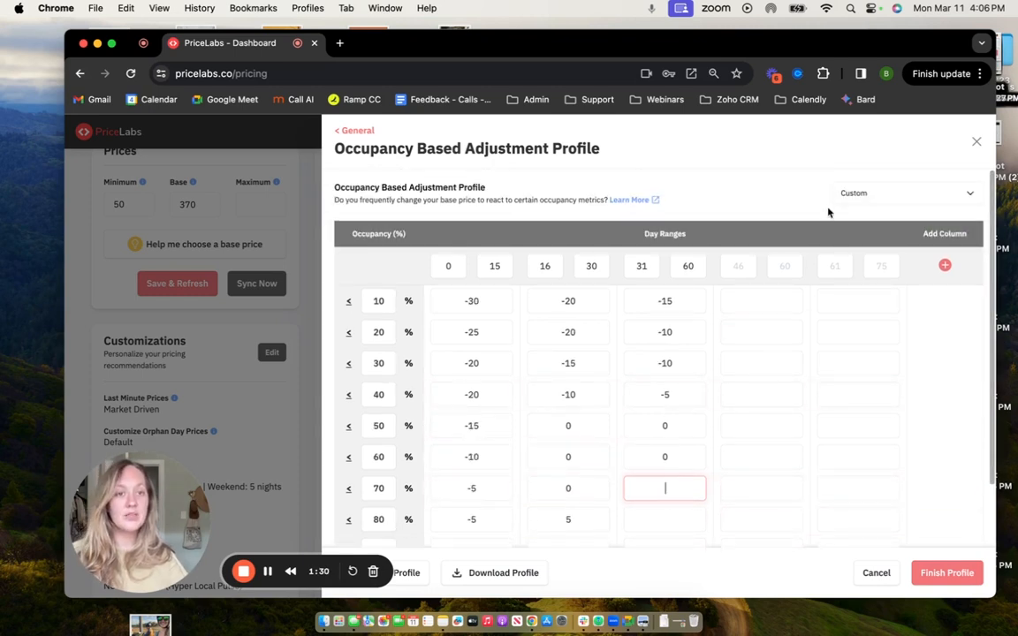
left_click(856, 194)
left_click(854, 177)
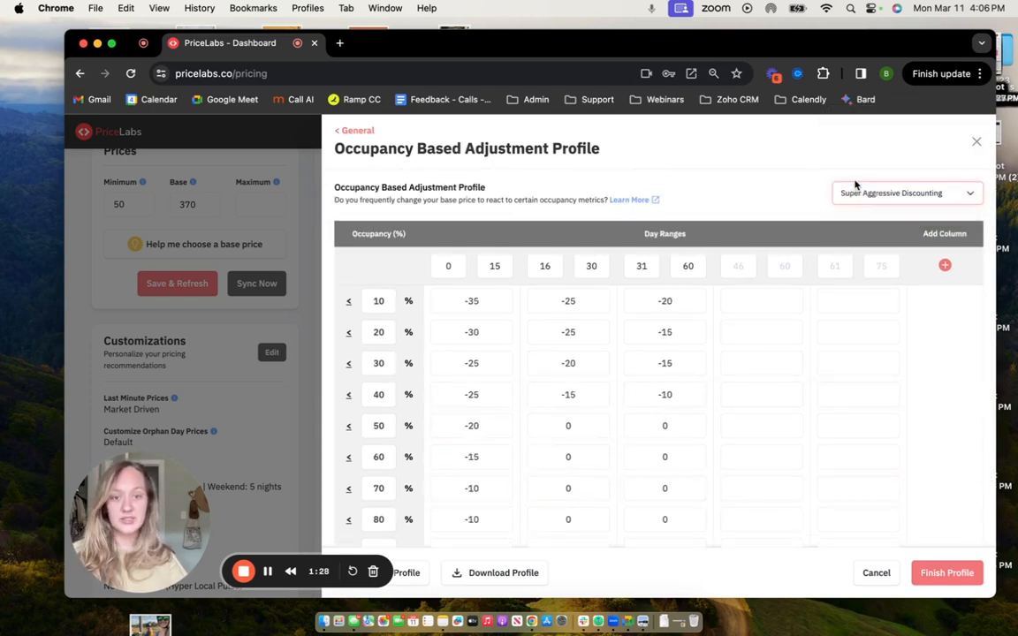
scroll(802, 349, "down", 2)
scroll(803, 349, "down", 1)
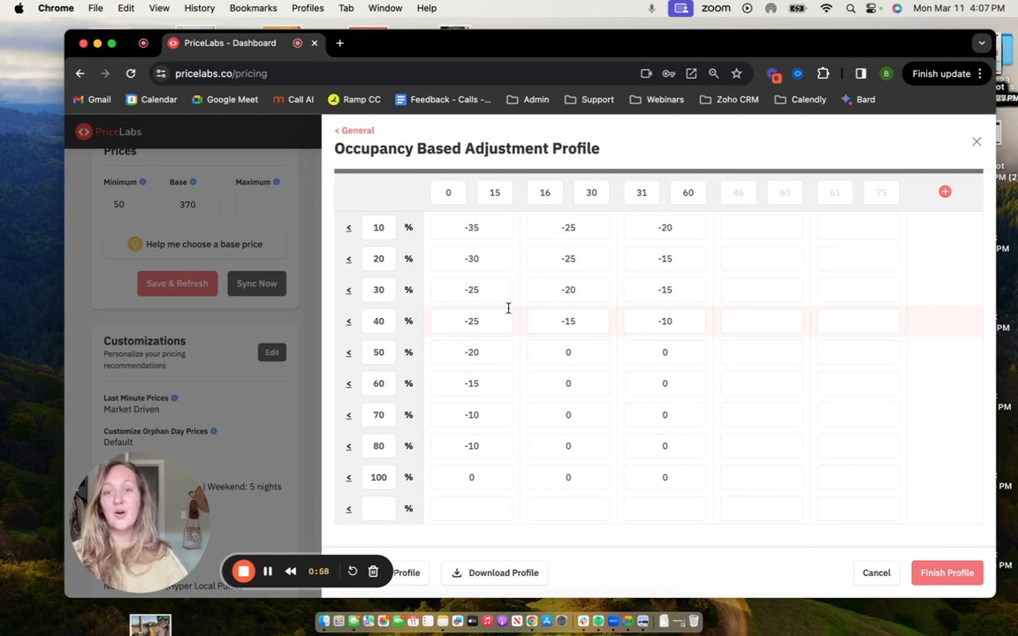
Close the occupancy profile and the listing's customizations without saving.
left_click(977, 143)
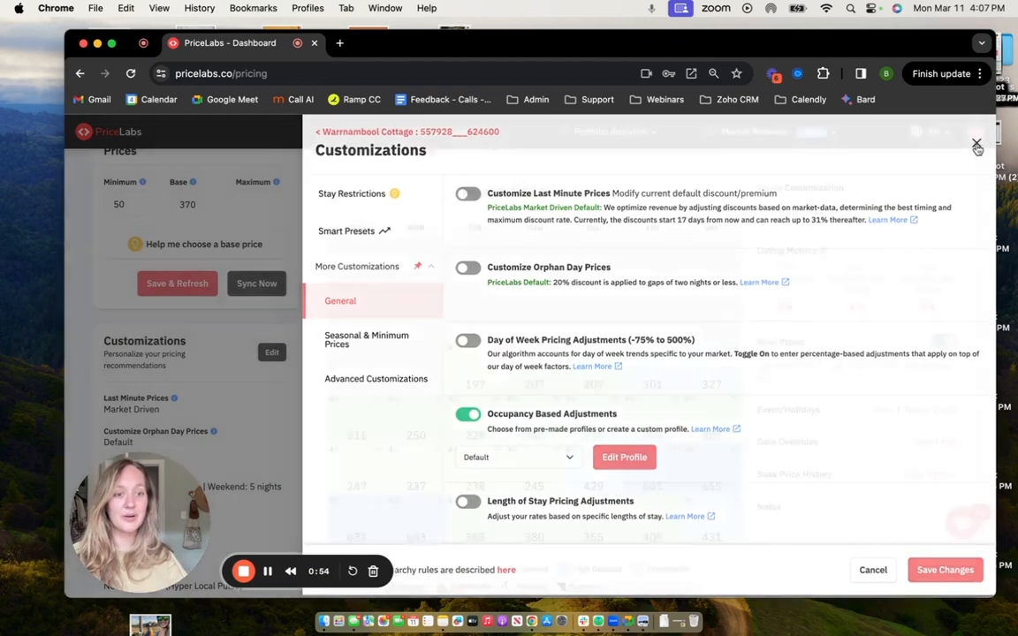
left_click(976, 146)
Search the help articles for "oba" in the support widget, then close it.
left_click(963, 566)
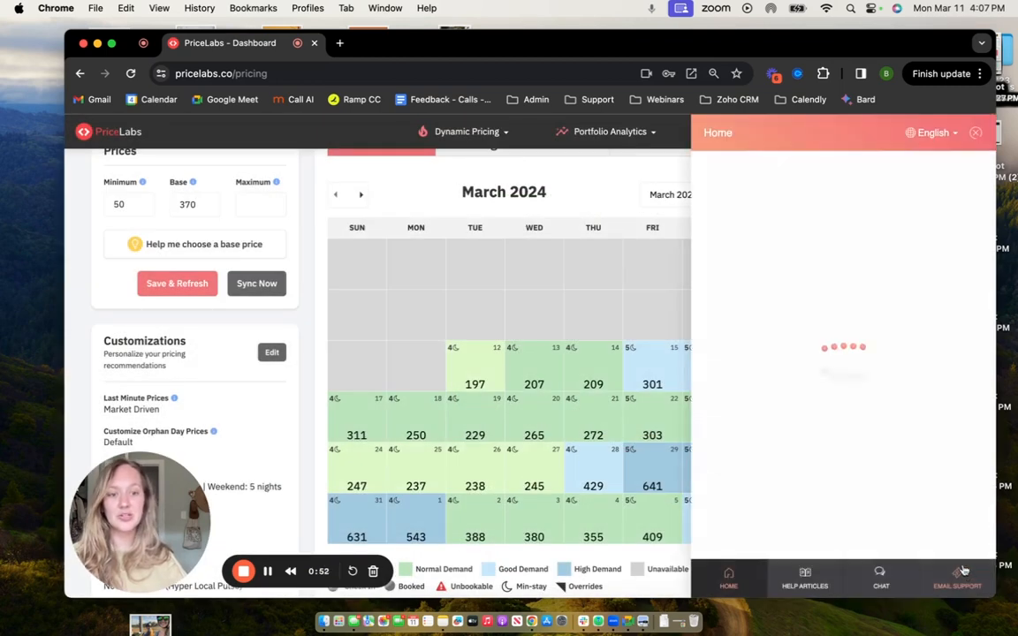
left_click(767, 254)
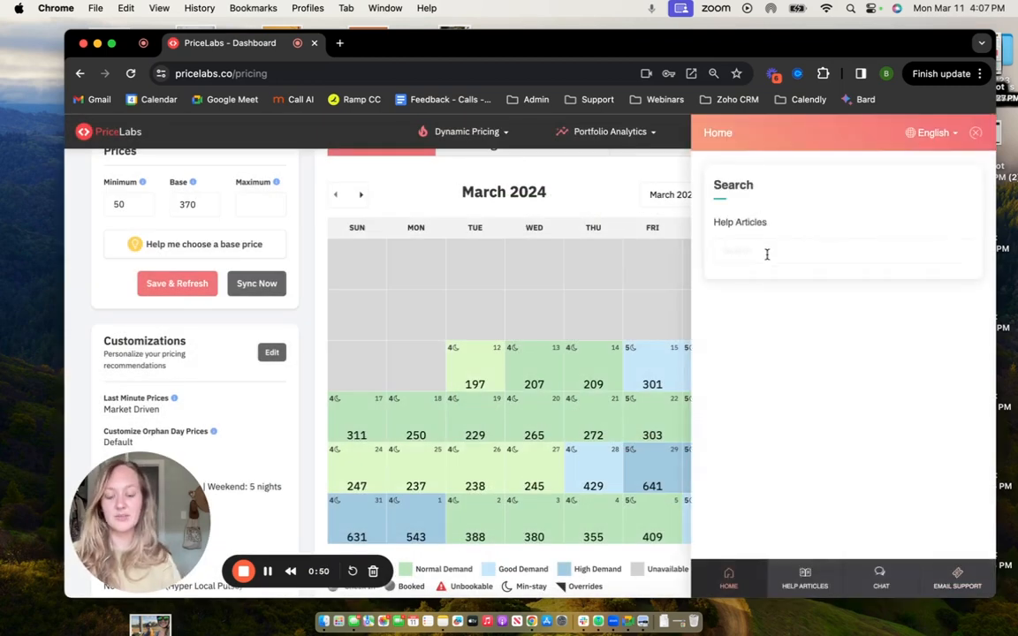
type("oba")
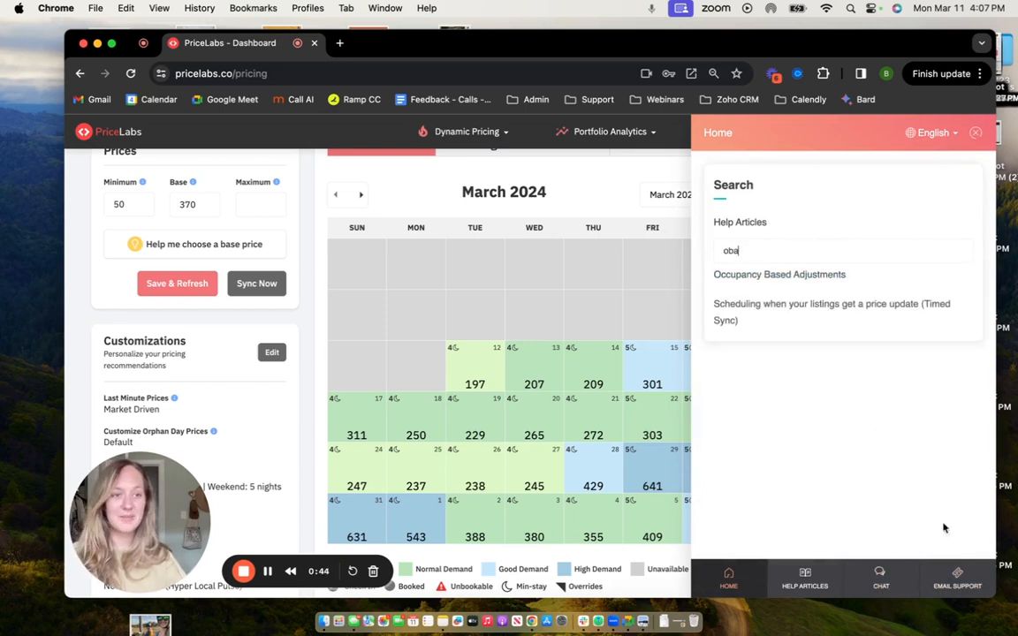
left_click(976, 132)
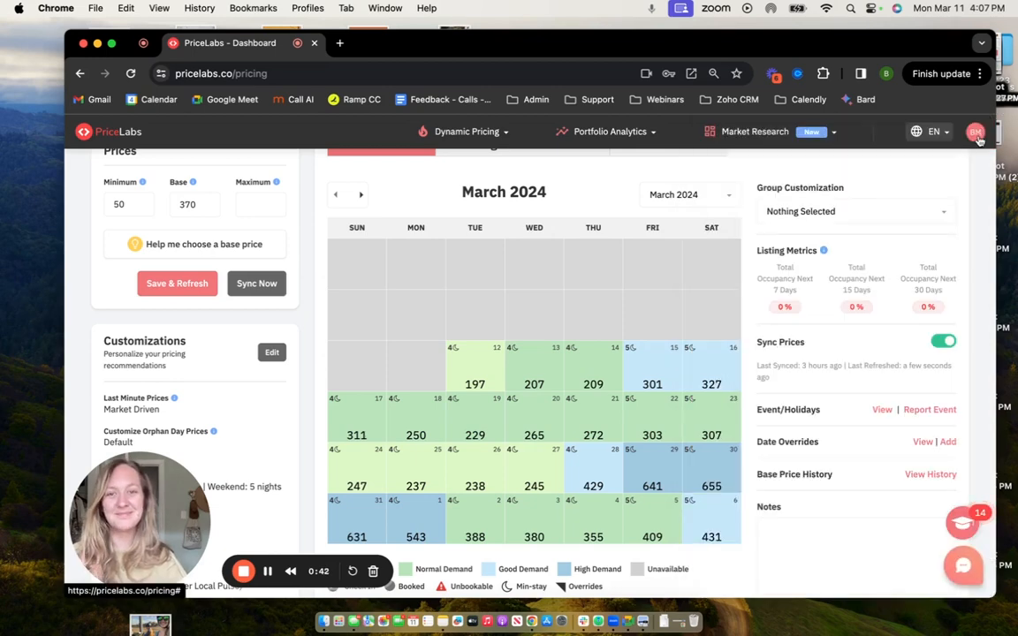
left_click(243, 570)
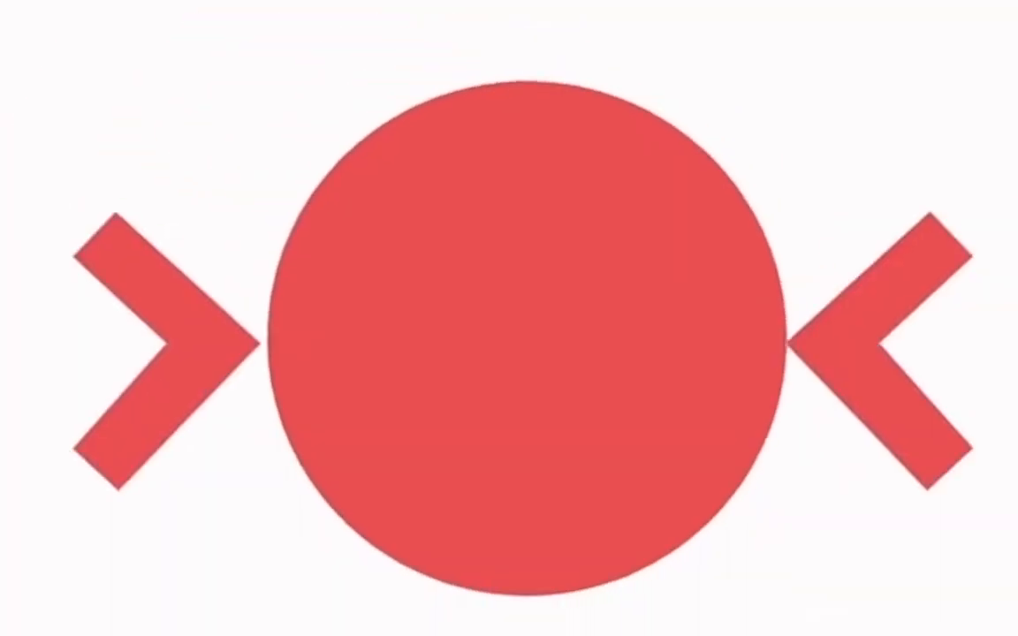